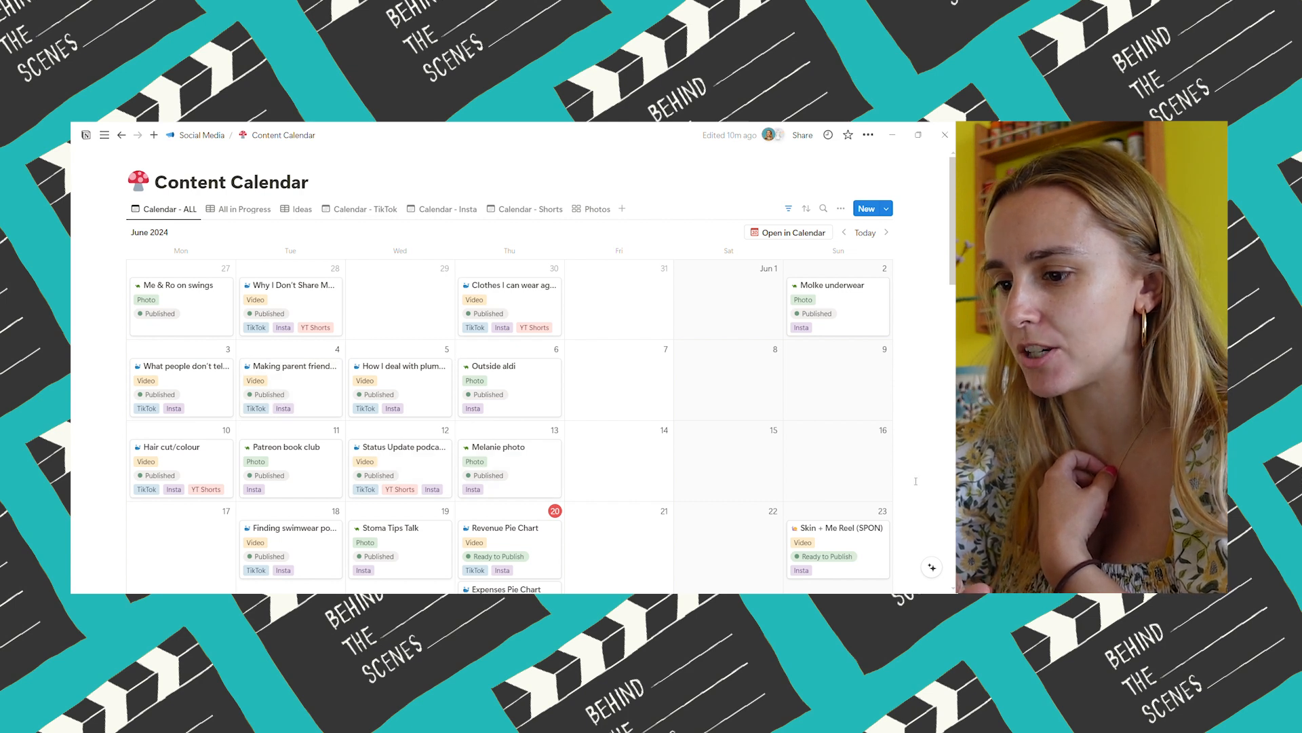
# Look over the June 2024 posts in the all-platform content calendar
pyautogui.scroll(-4, 915, 481)
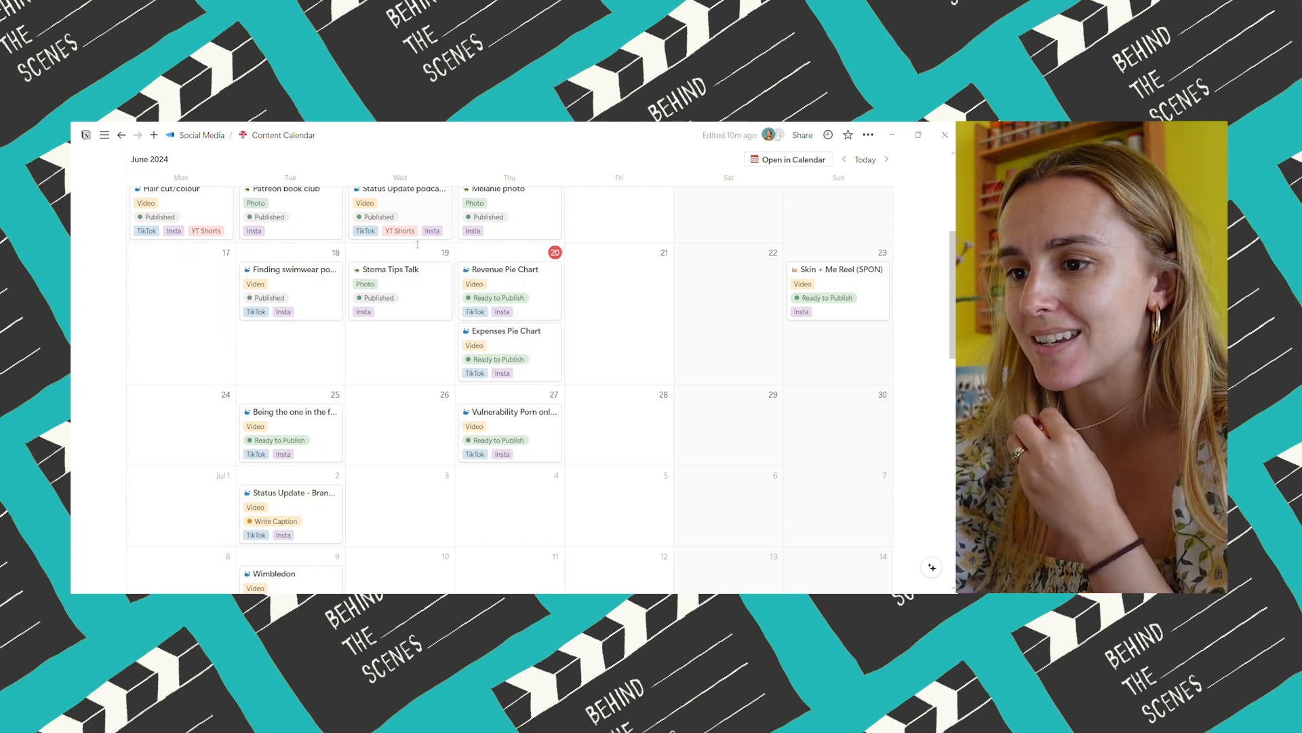
pyautogui.scroll(1, 911, 389)
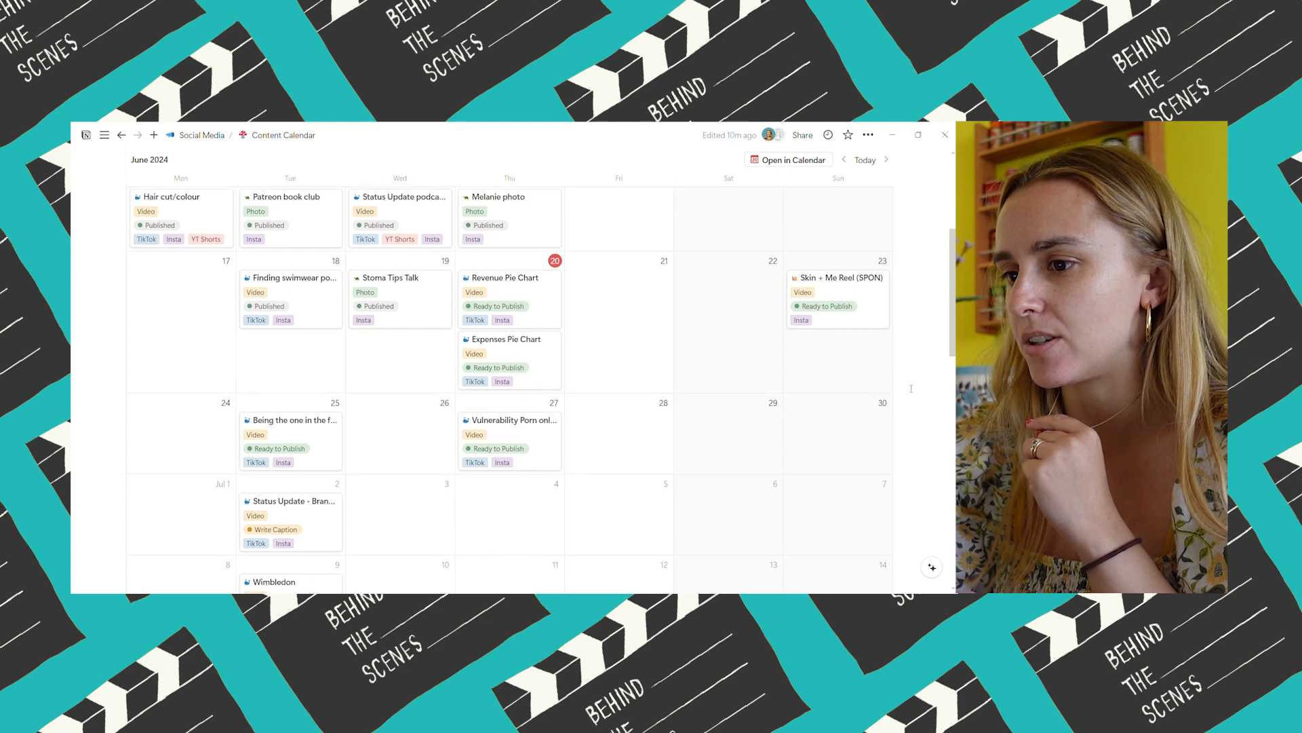
pyautogui.scroll(3, 911, 389)
pyautogui.scroll(3, 911, 389)
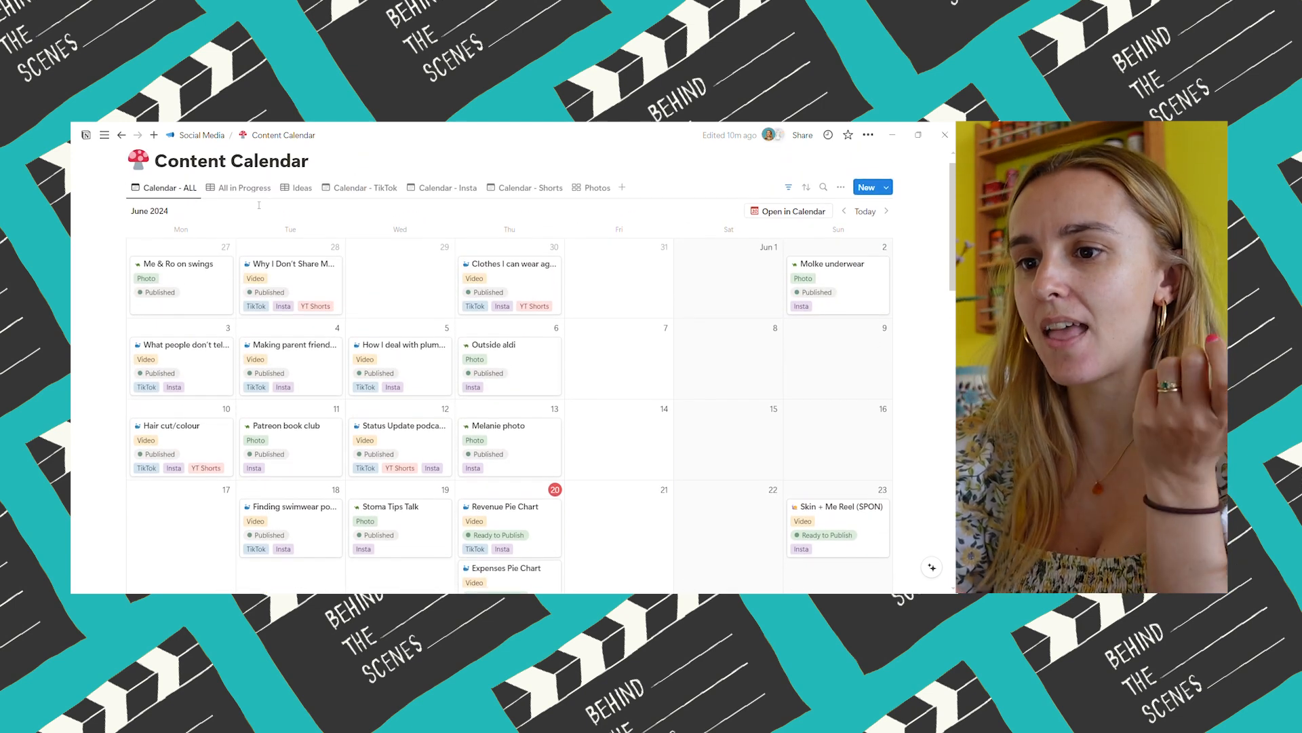
# Look through the All in Progress view and the Ideas view of the content calendar
pyautogui.click(244, 188)
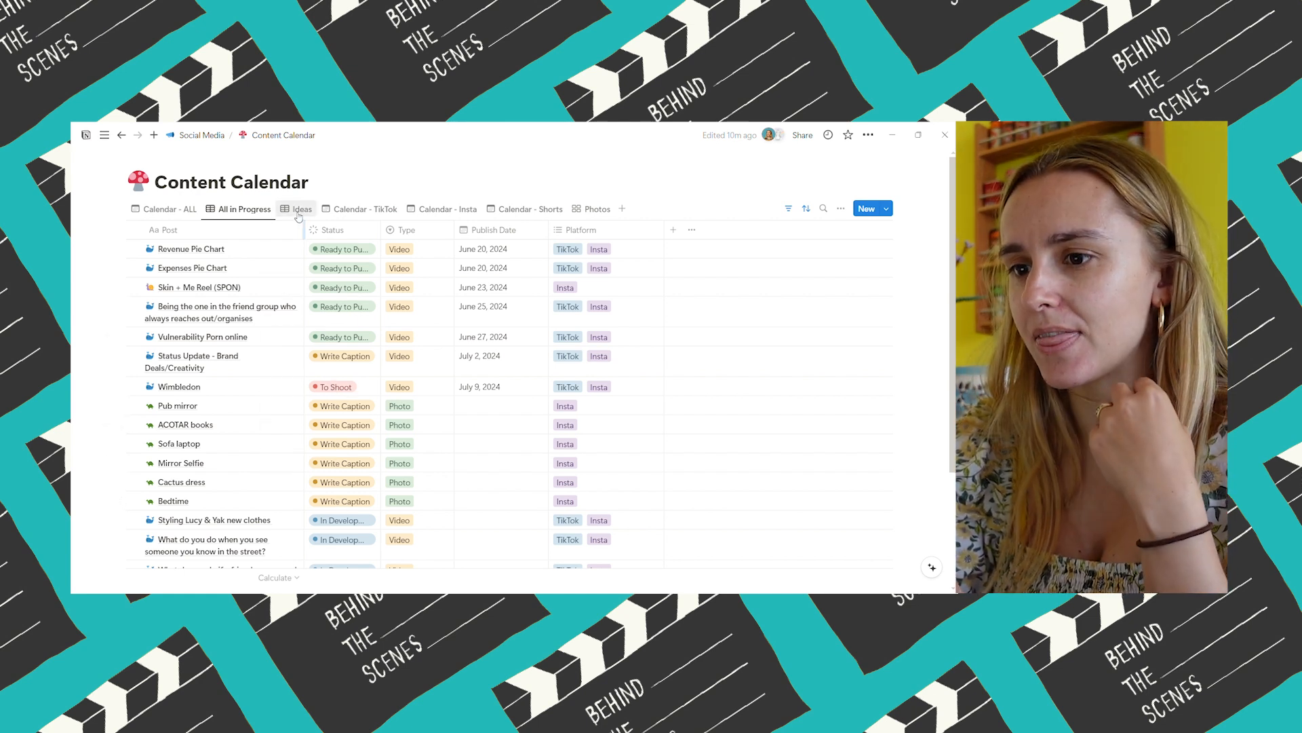
pyautogui.click(303, 210)
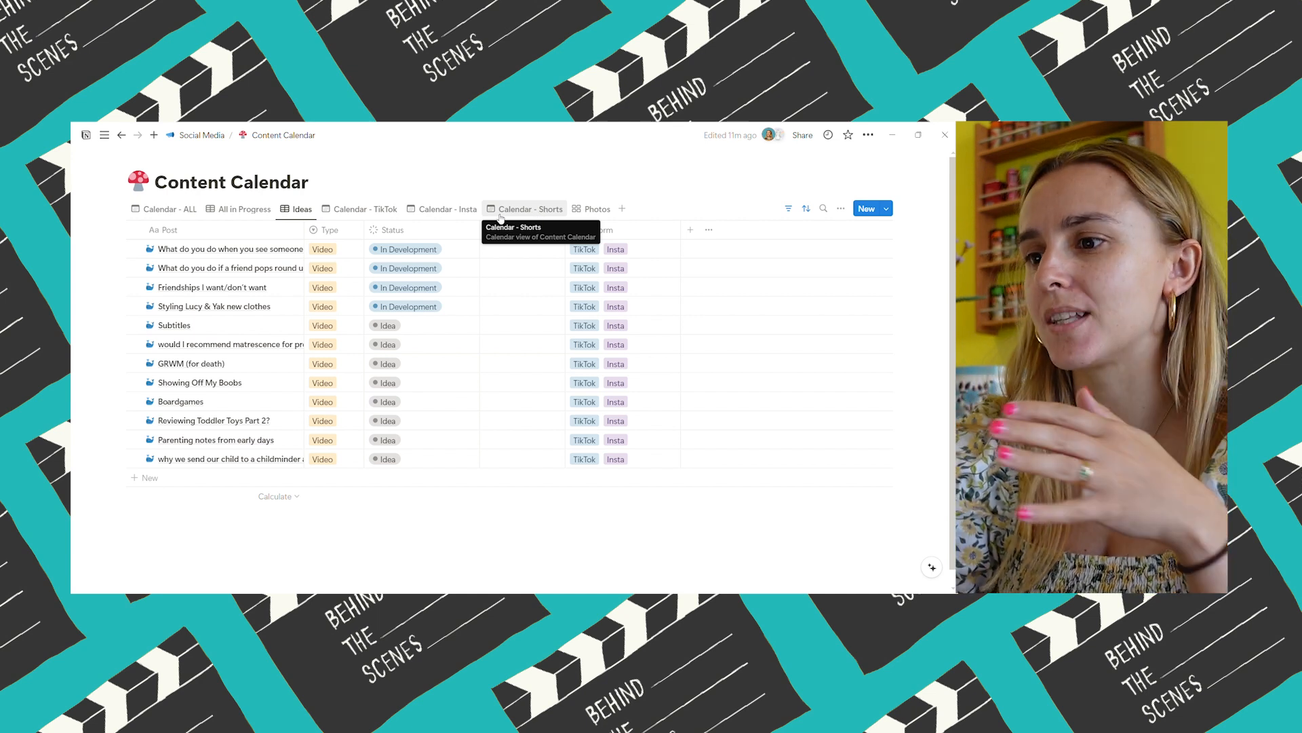
# Look through the separate calendar views for Insta, Shorts and TikTok posts
pyautogui.click(434, 211)
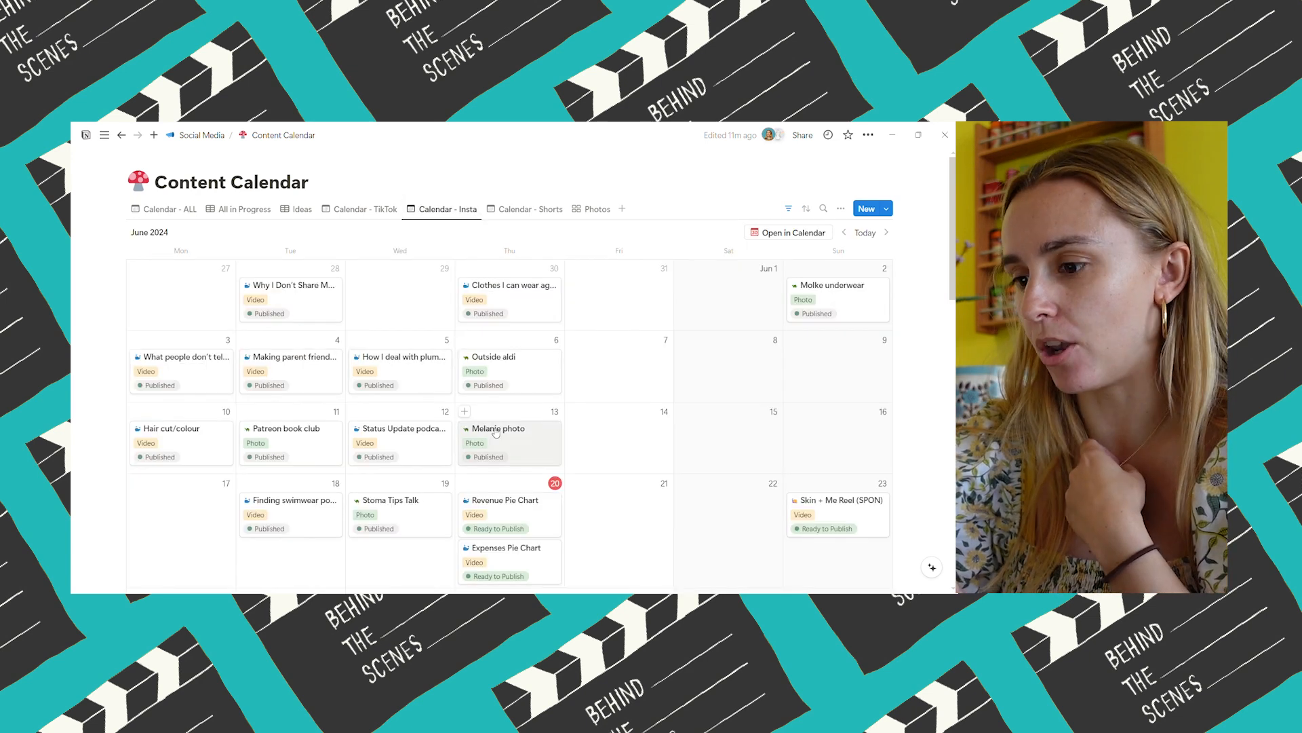
pyautogui.scroll(-2, 637, 440)
pyautogui.scroll(2, 636, 440)
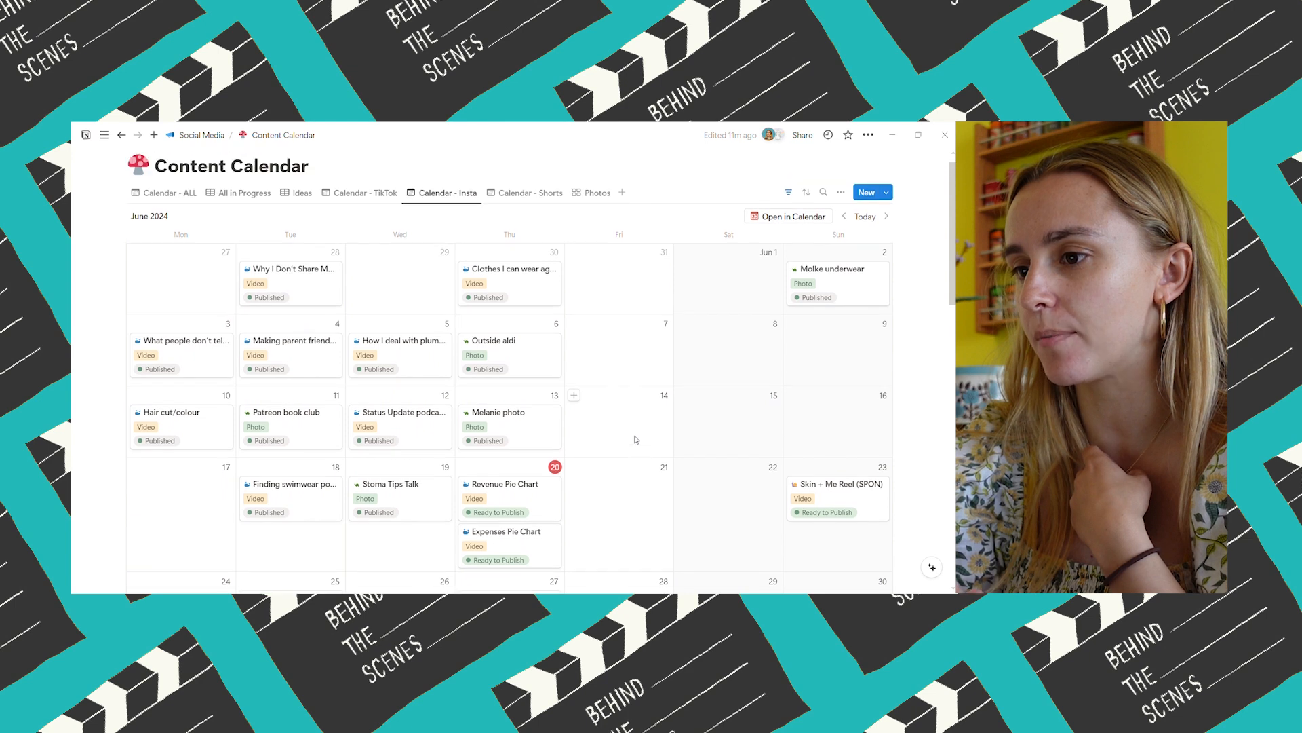
pyautogui.click(516, 194)
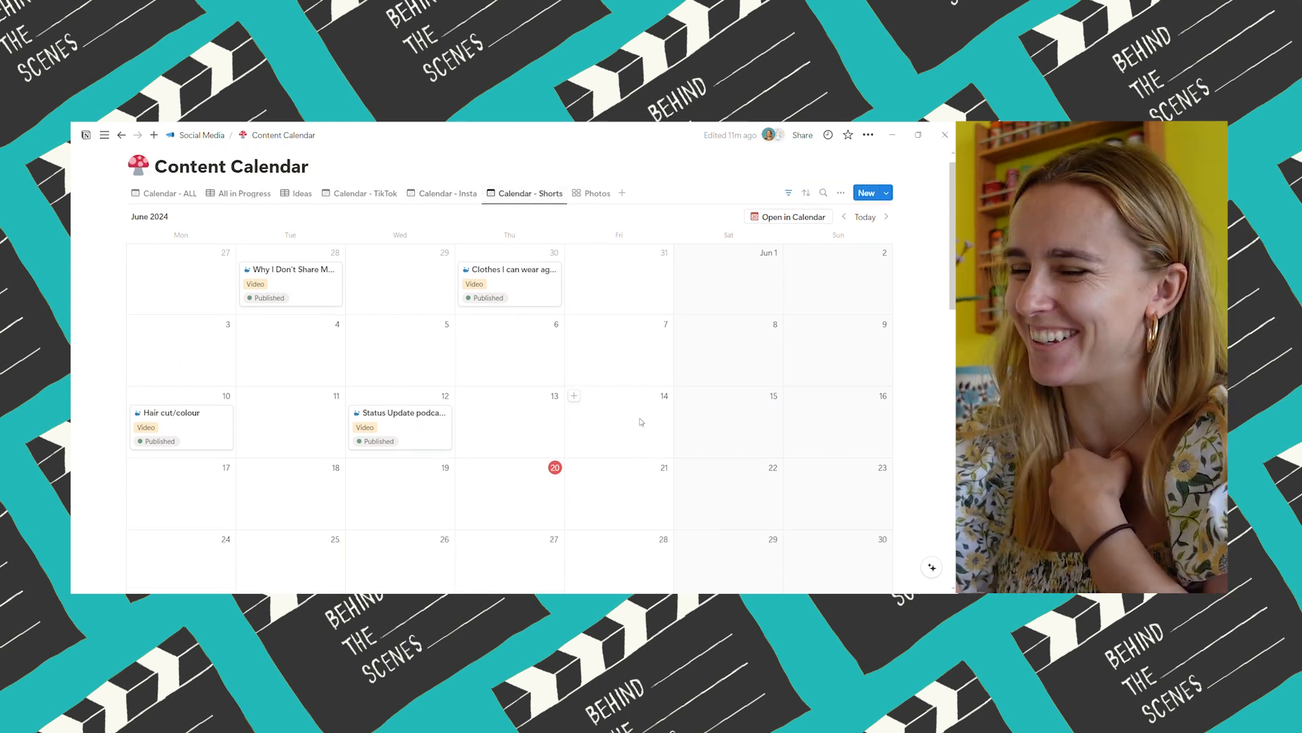
pyautogui.click(365, 193)
pyautogui.scroll(-1, 704, 450)
pyautogui.scroll(1, 704, 450)
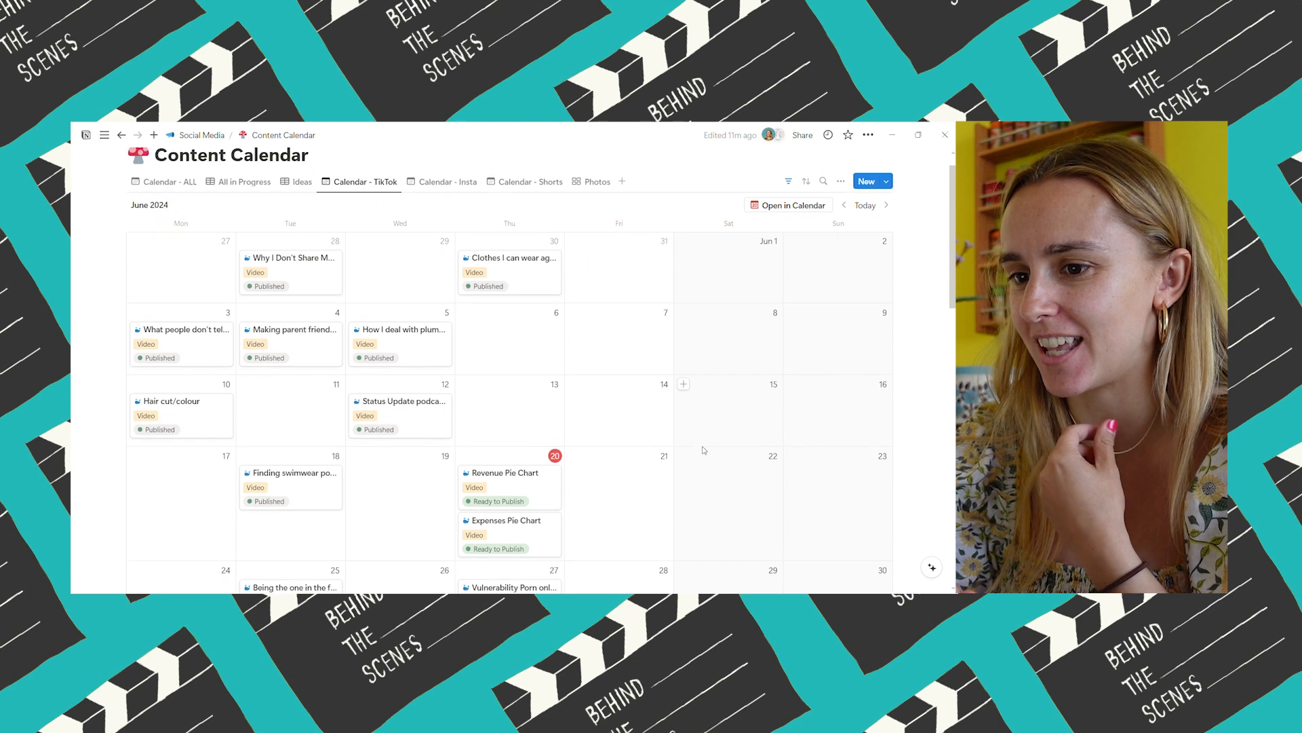
# View the Photos gallery of the content calendar and return to the Calendar - ALL view
pyautogui.click(588, 181)
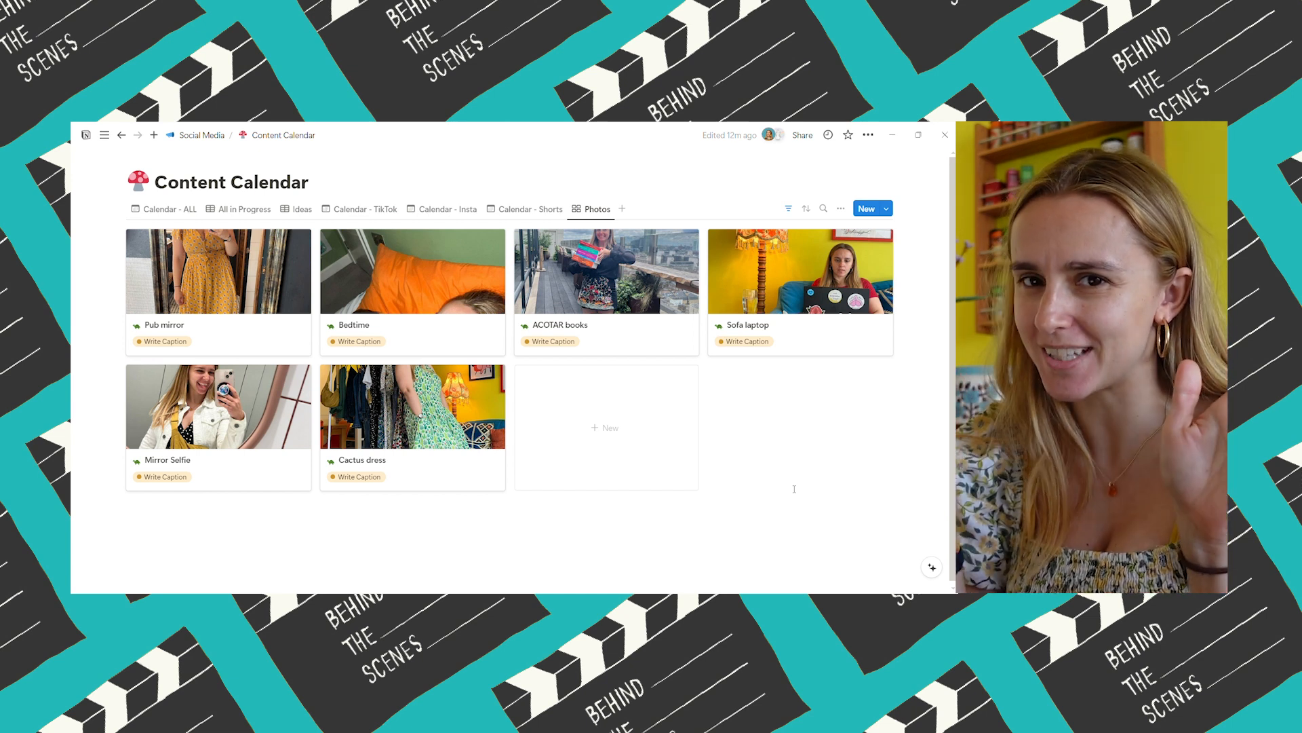
pyautogui.click(158, 212)
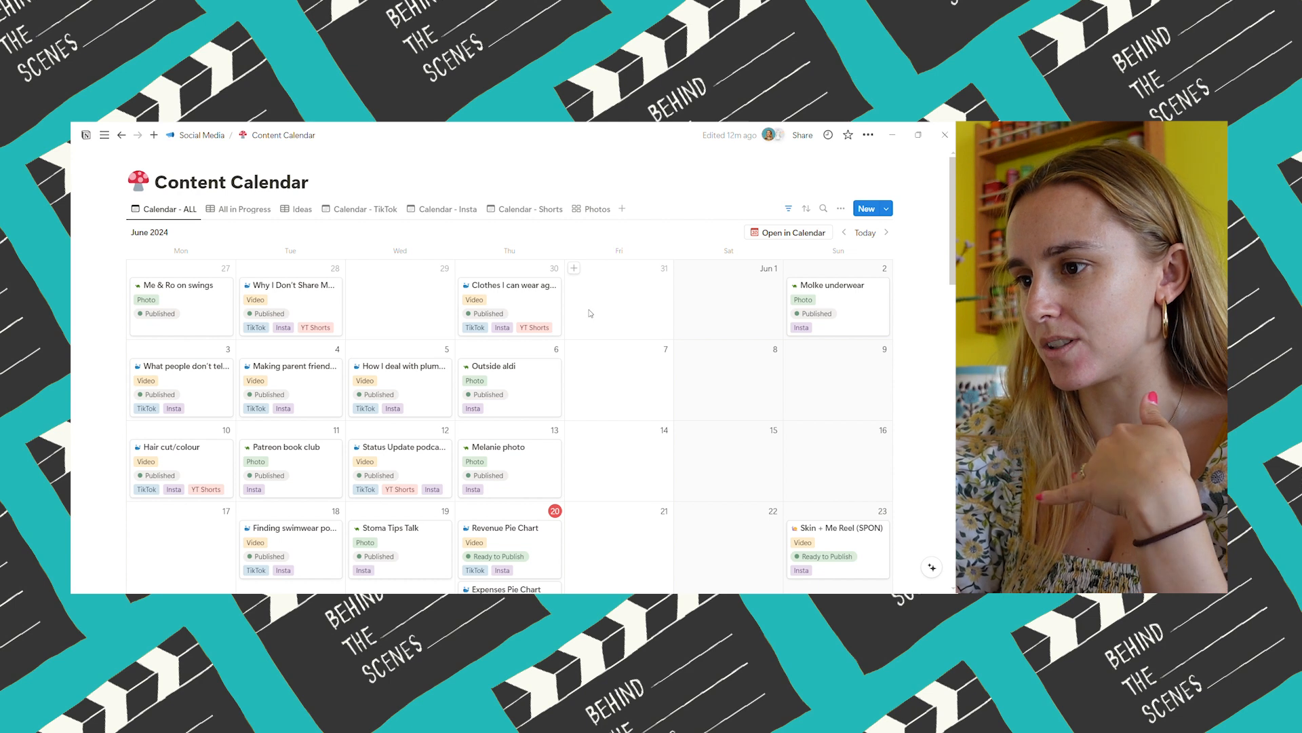
# Open the New Video Post template for editing, examine its properties and section headings, and close it
pyautogui.click(887, 209)
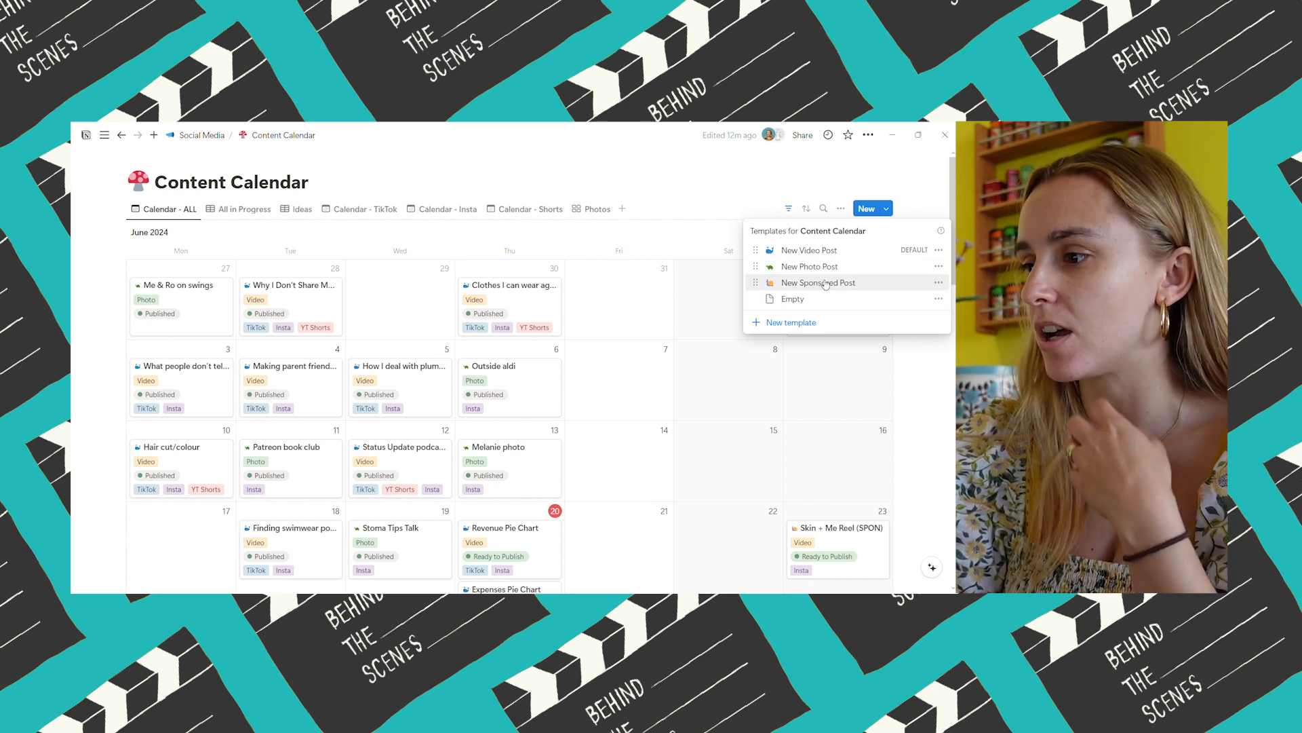
pyautogui.click(939, 250)
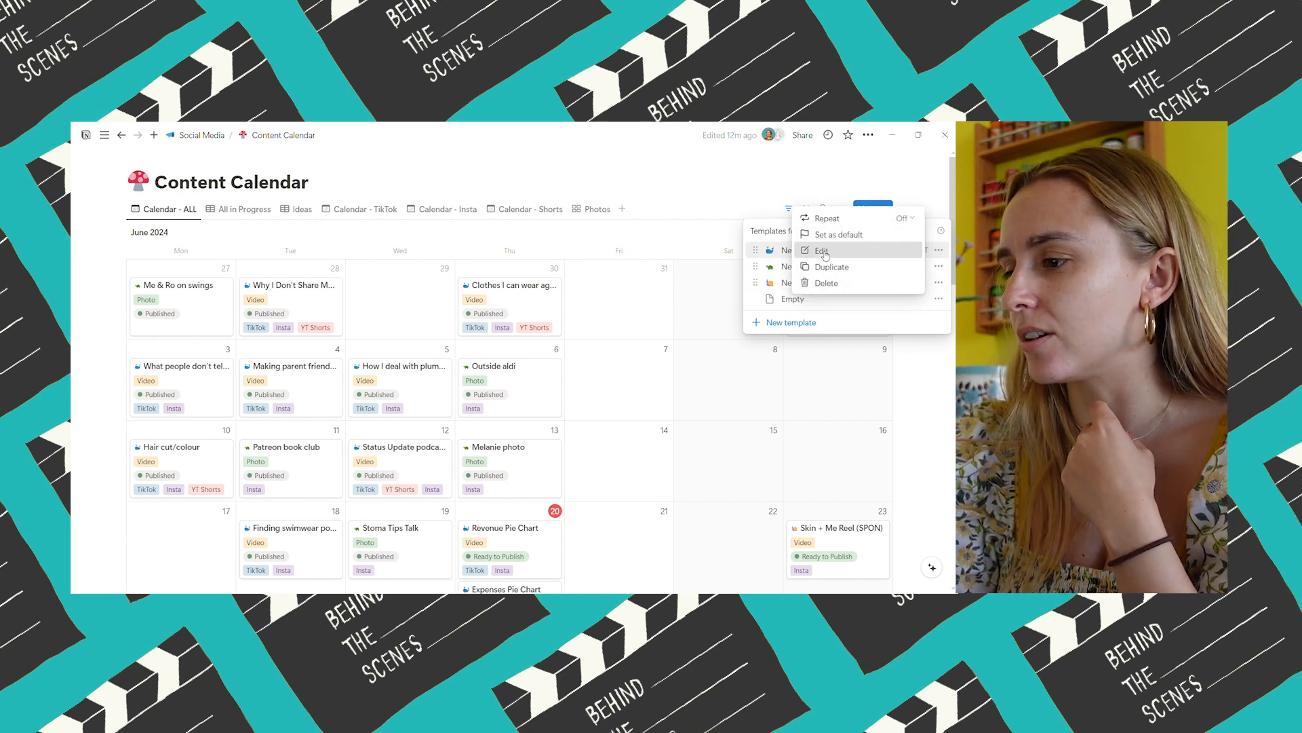
pyautogui.click(822, 250)
pyautogui.scroll(-1, 545, 324)
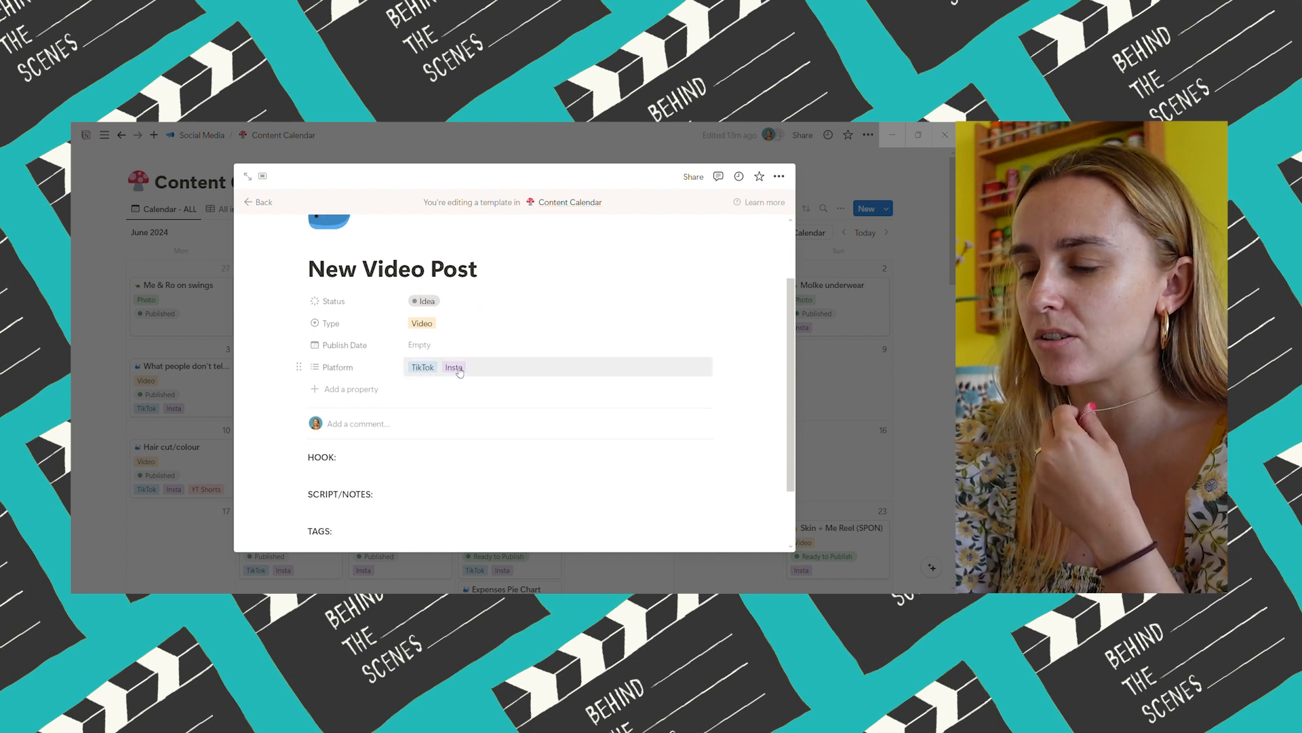
pyautogui.scroll(-1, 455, 416)
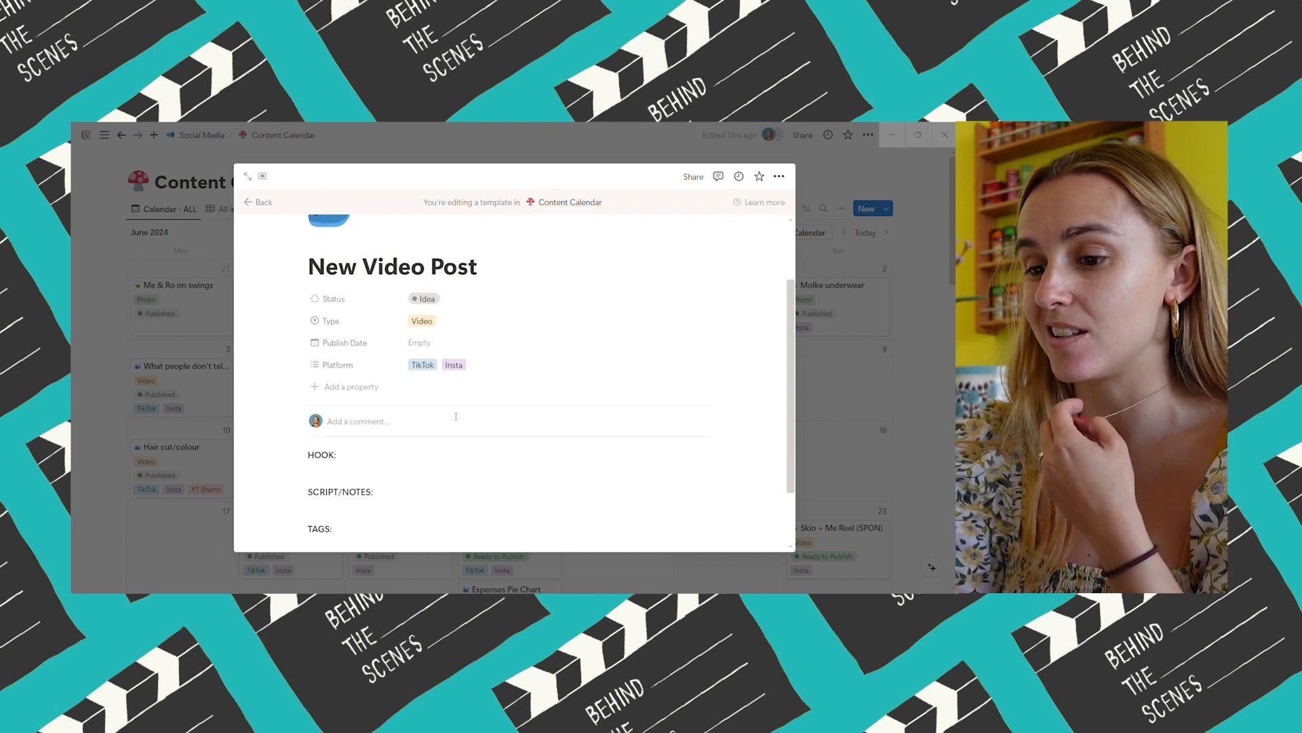
pyautogui.scroll(1, 455, 416)
pyautogui.scroll(-1, 425, 458)
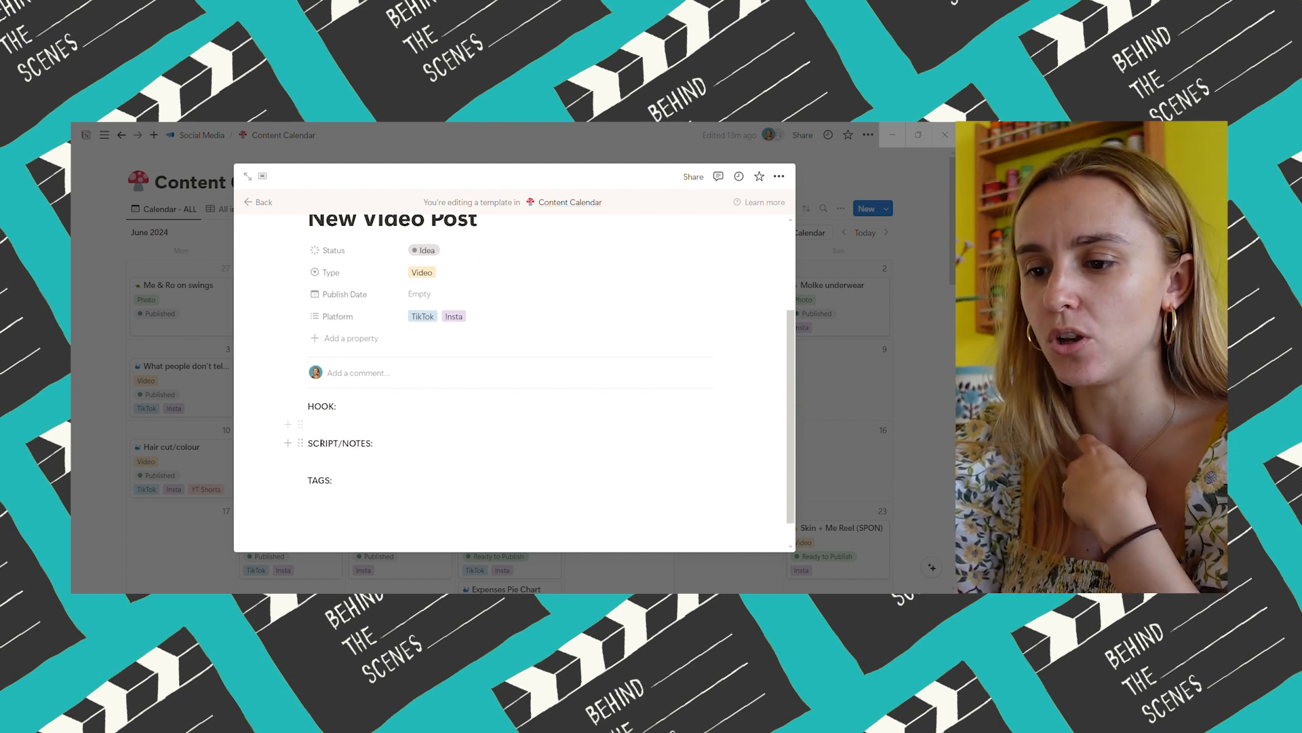
pyautogui.scroll(2, 411, 496)
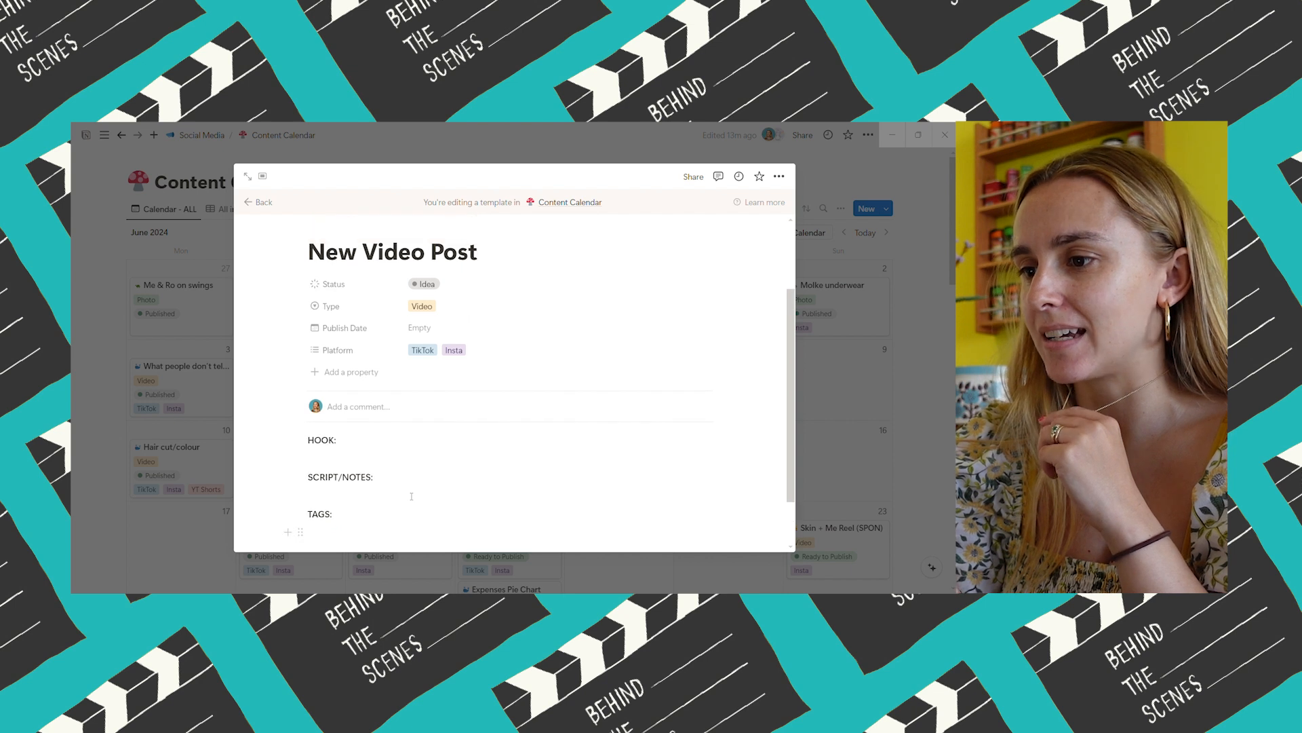
pyautogui.scroll(-2, 411, 496)
pyautogui.press('Escape')
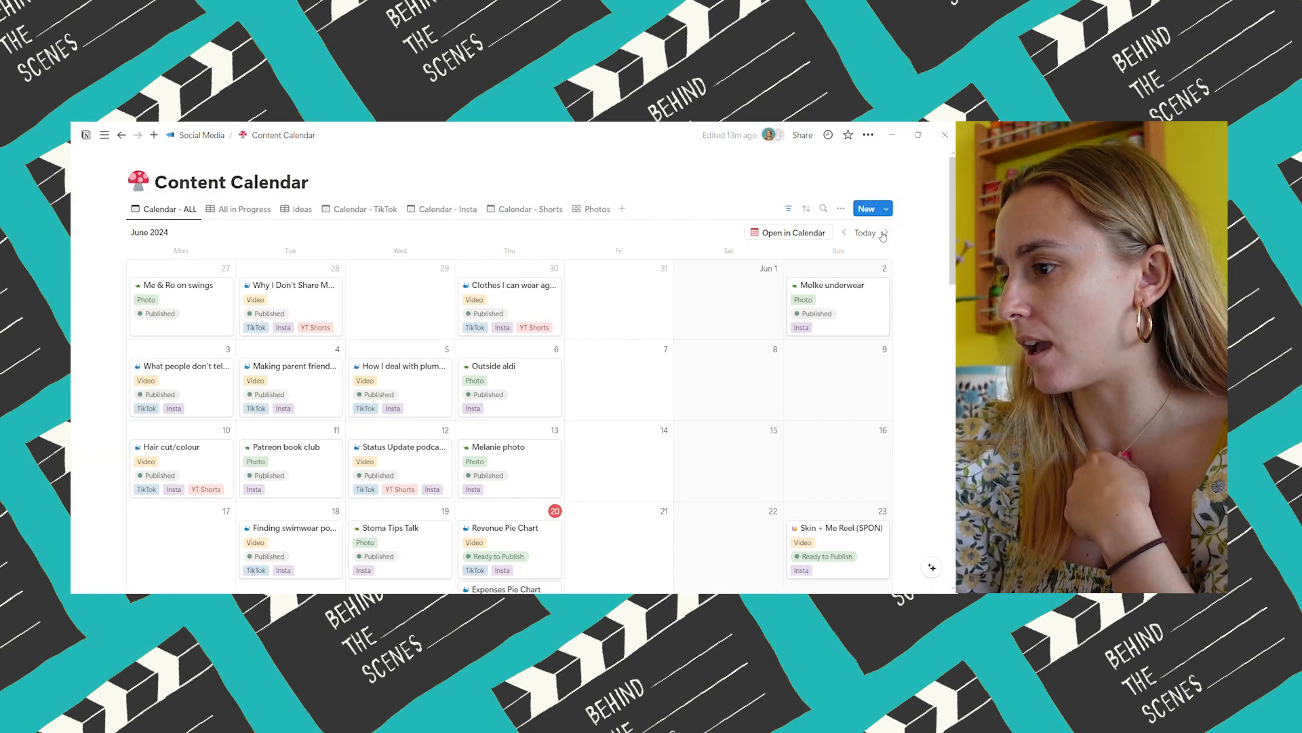
# Open the New Photo Post template for editing, examine its properties and its caption, tags and alt text sections, and close it
pyautogui.click(885, 208)
pyautogui.click(939, 266)
pyautogui.click(814, 281)
pyautogui.scroll(-3, 531, 398)
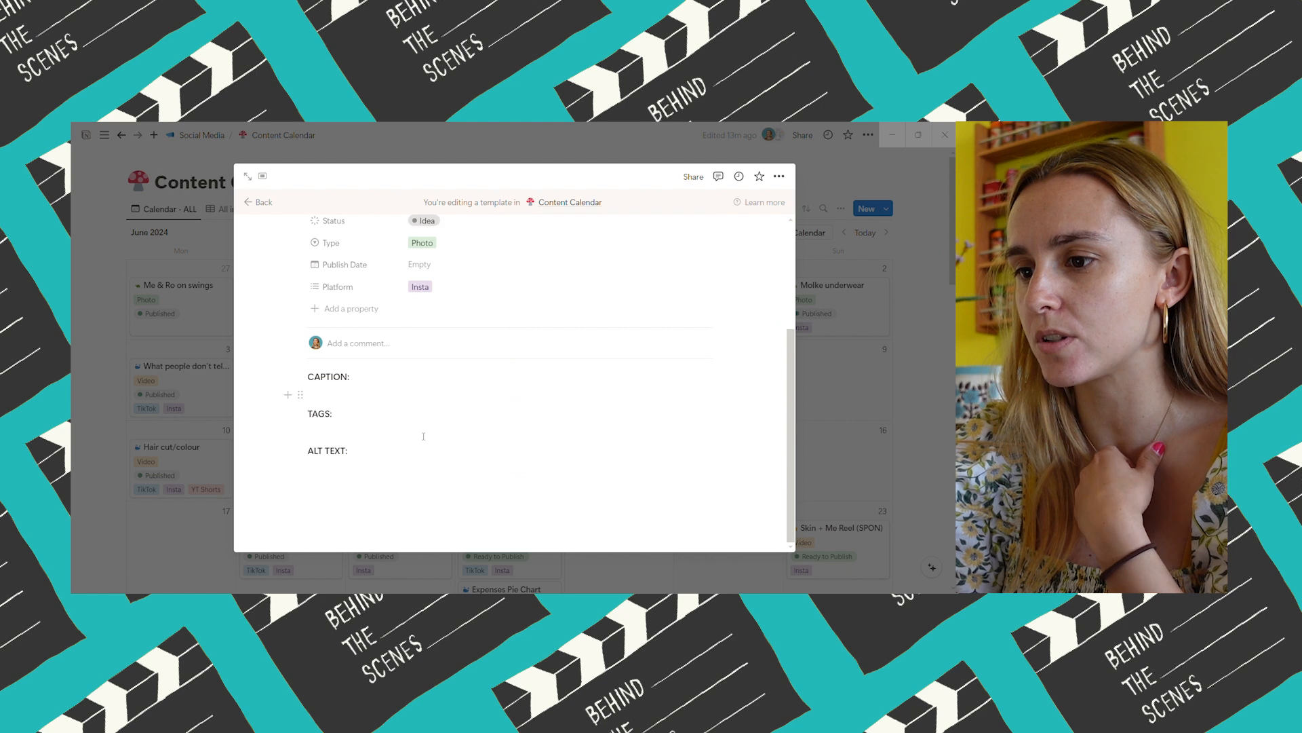
pyautogui.scroll(1, 424, 429)
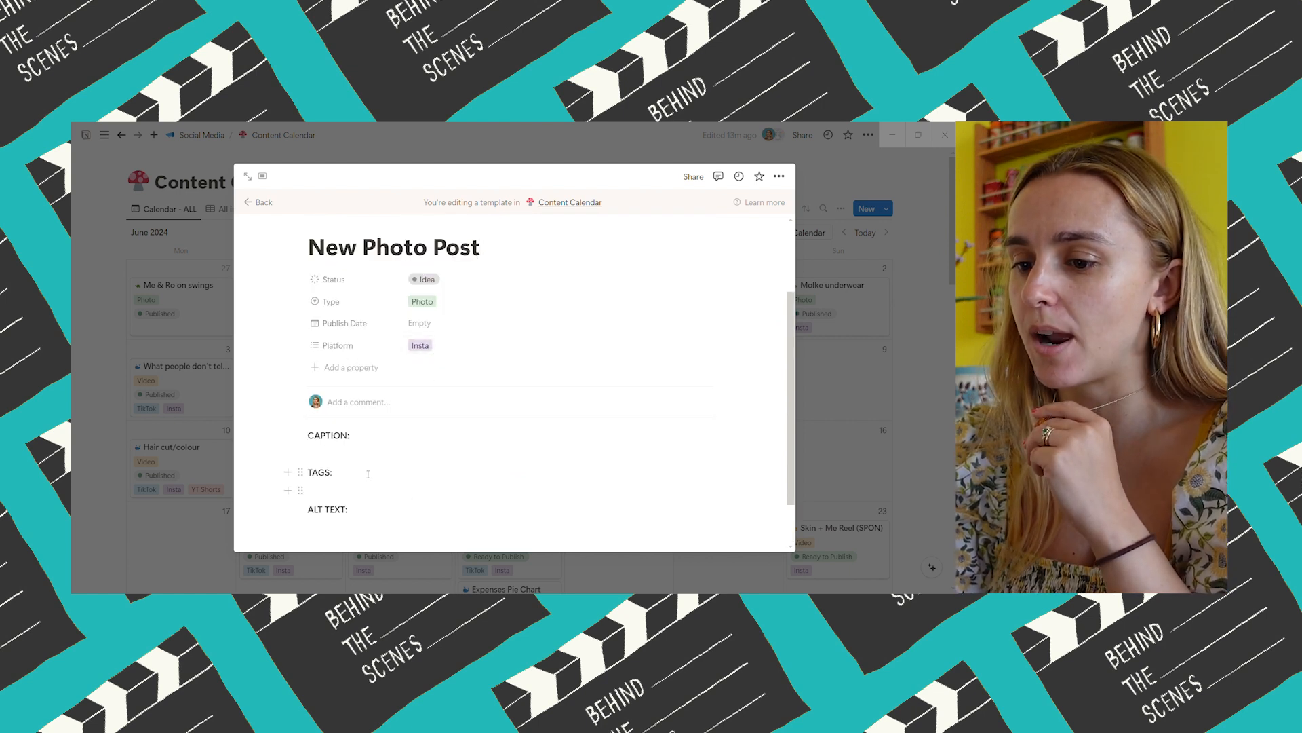
pyautogui.scroll(-1, 367, 473)
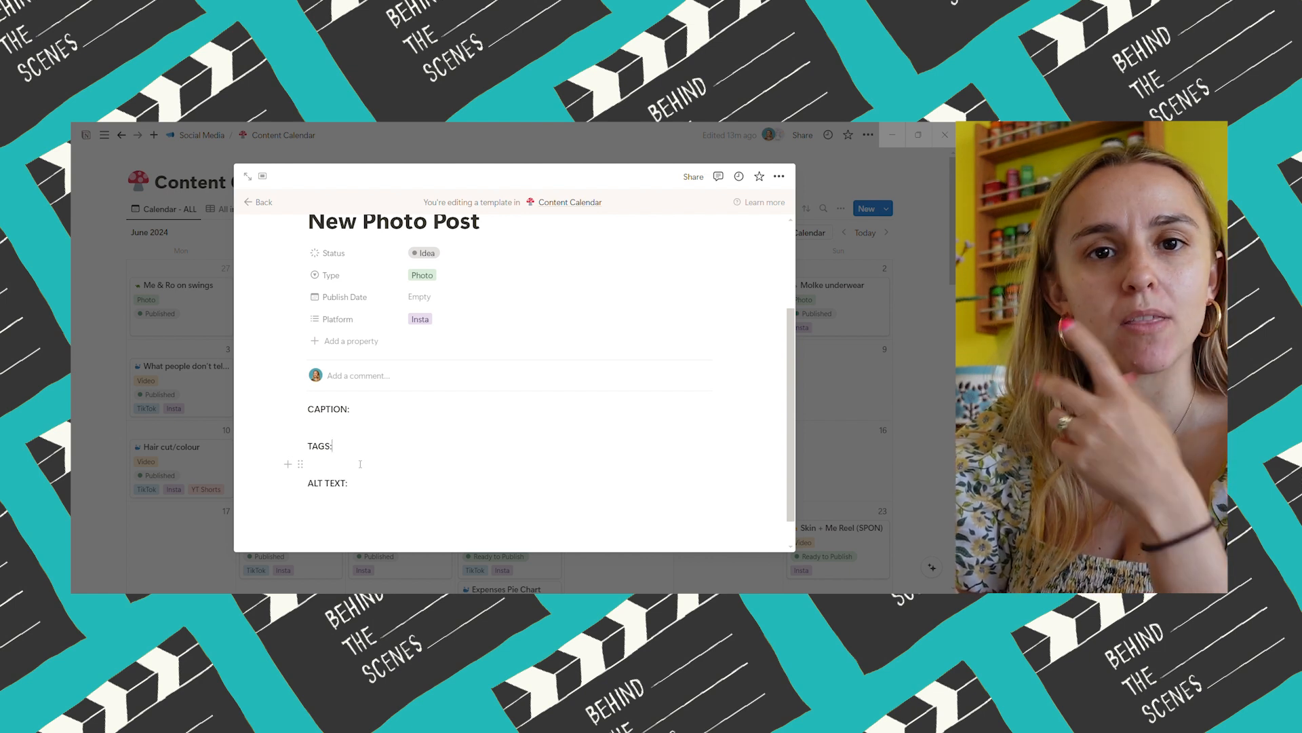
pyautogui.click(371, 491)
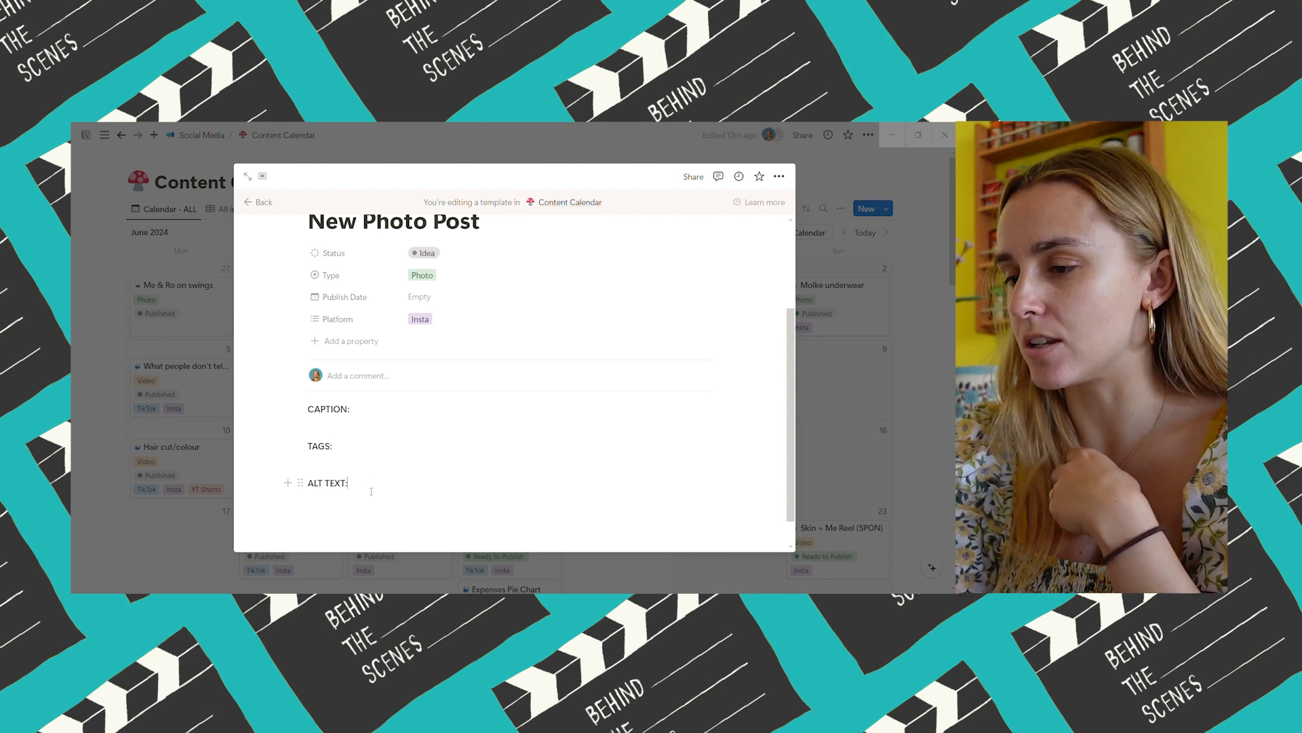
pyautogui.click(921, 373)
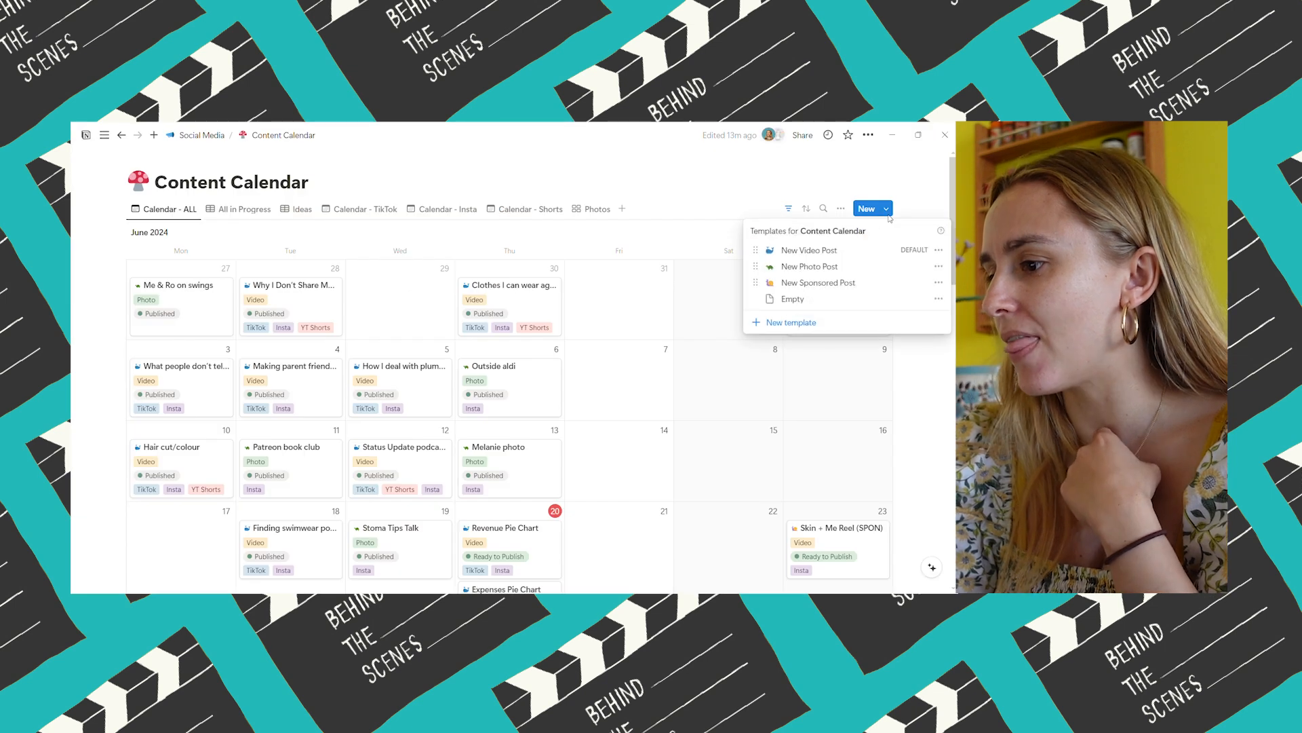
# Open the New Sponsored Post template for editing, examine its brief, ideas, caption and tags sections, and close it
pyautogui.click(939, 282)
pyautogui.click(823, 283)
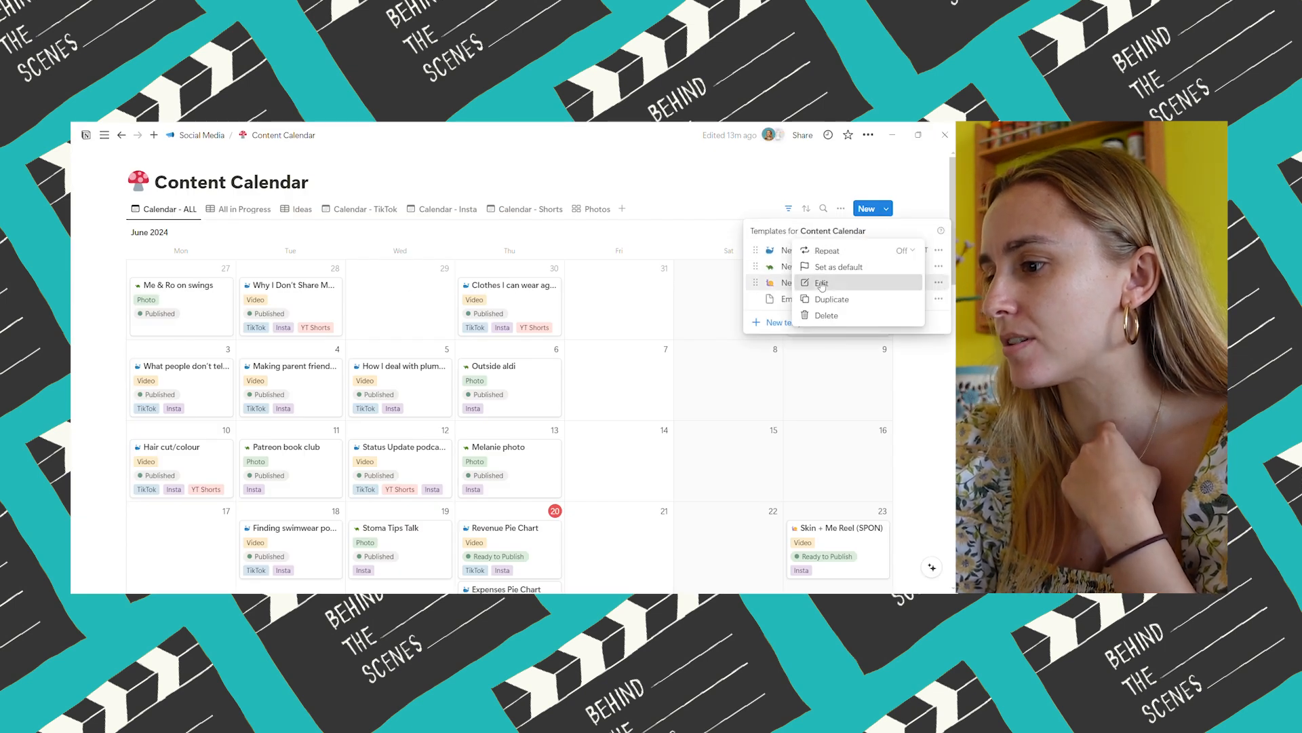
pyautogui.scroll(-5, 563, 382)
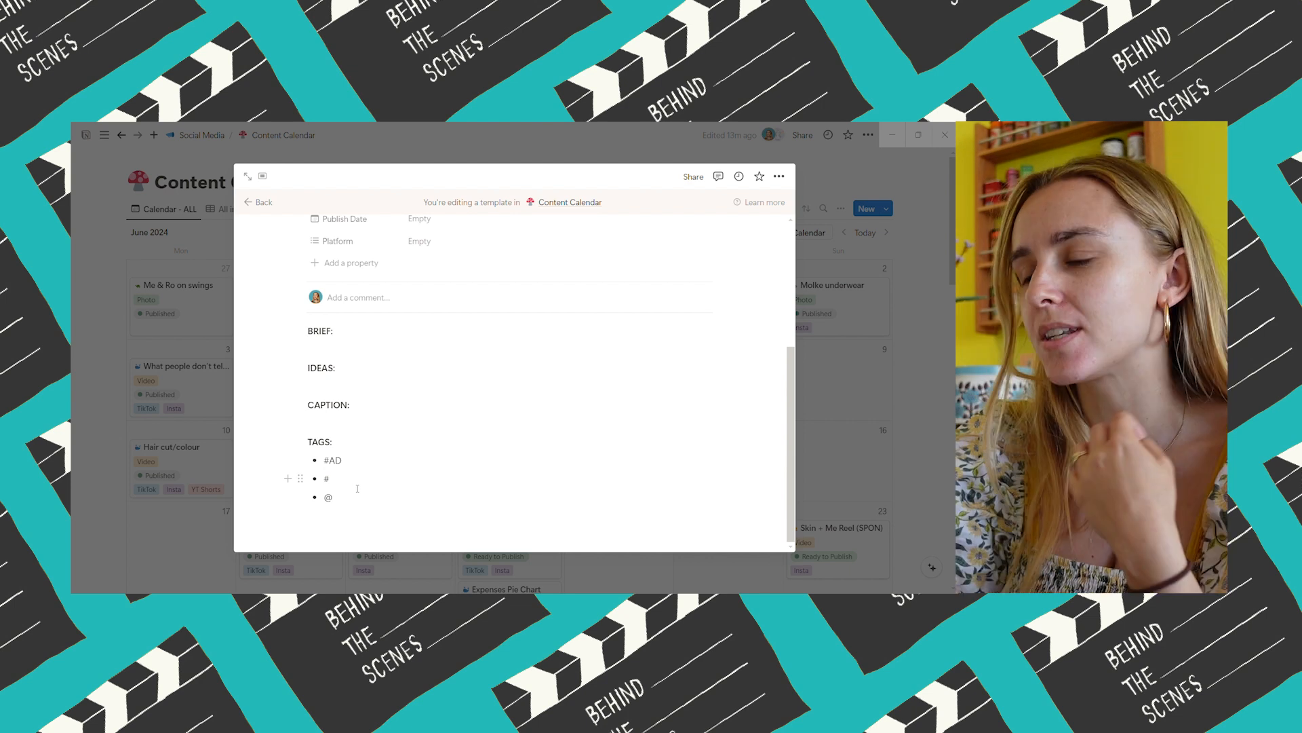
pyautogui.scroll(5, 358, 488)
pyautogui.click(911, 353)
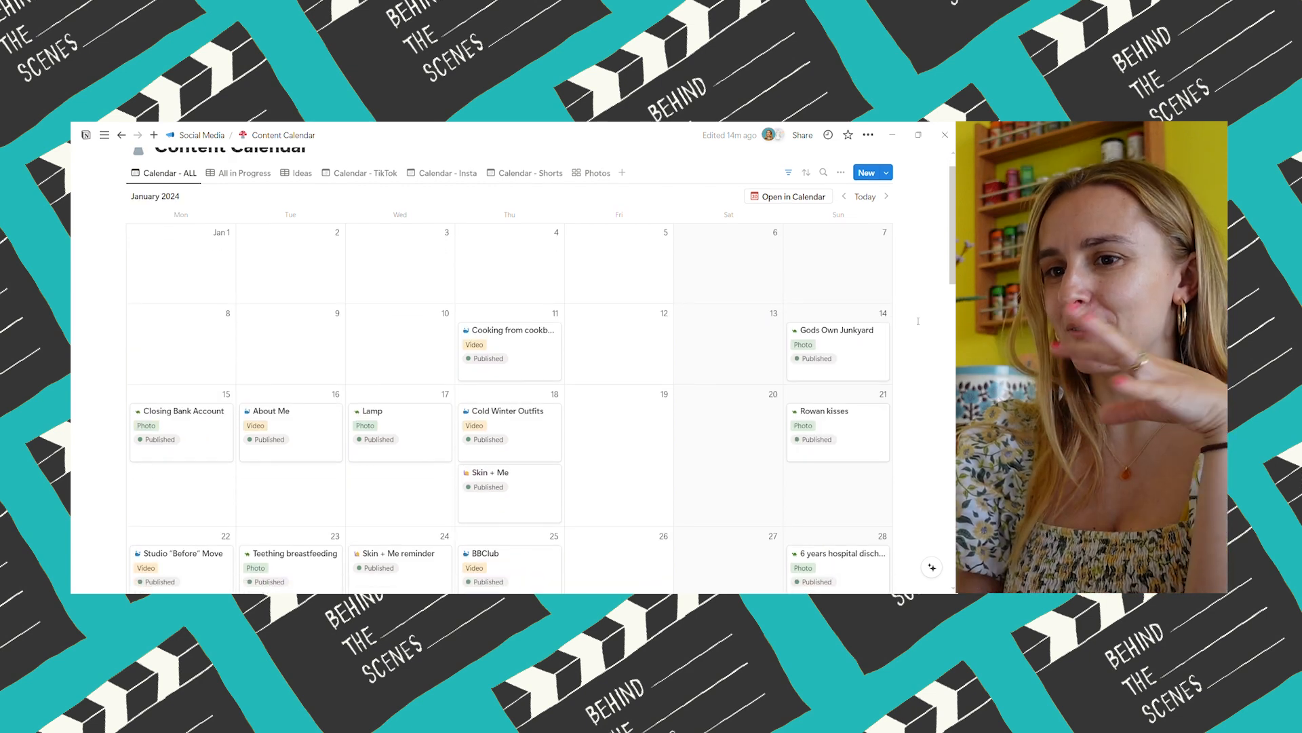
# Look through the posts from January to June 2024 in the all-platform calendar
pyautogui.scroll(-1, 917, 321)
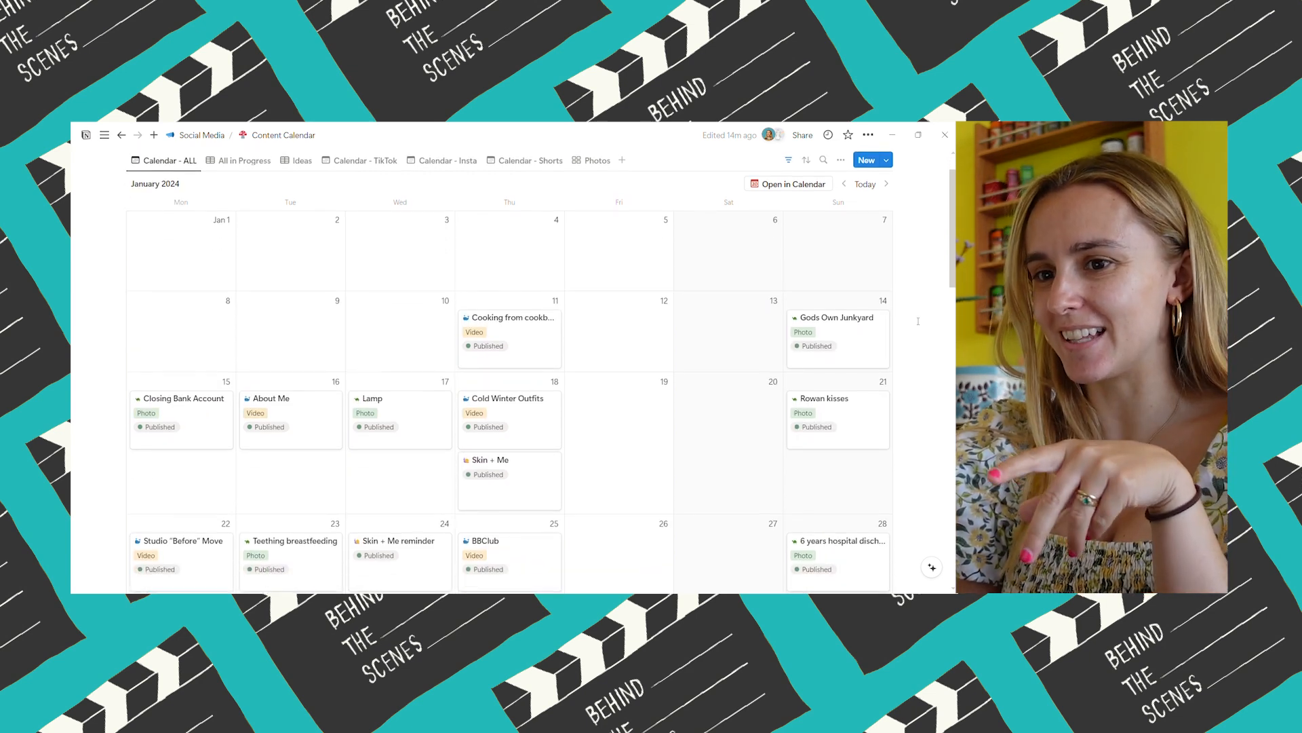
pyautogui.scroll(1, 918, 321)
pyautogui.scroll(-3, 917, 321)
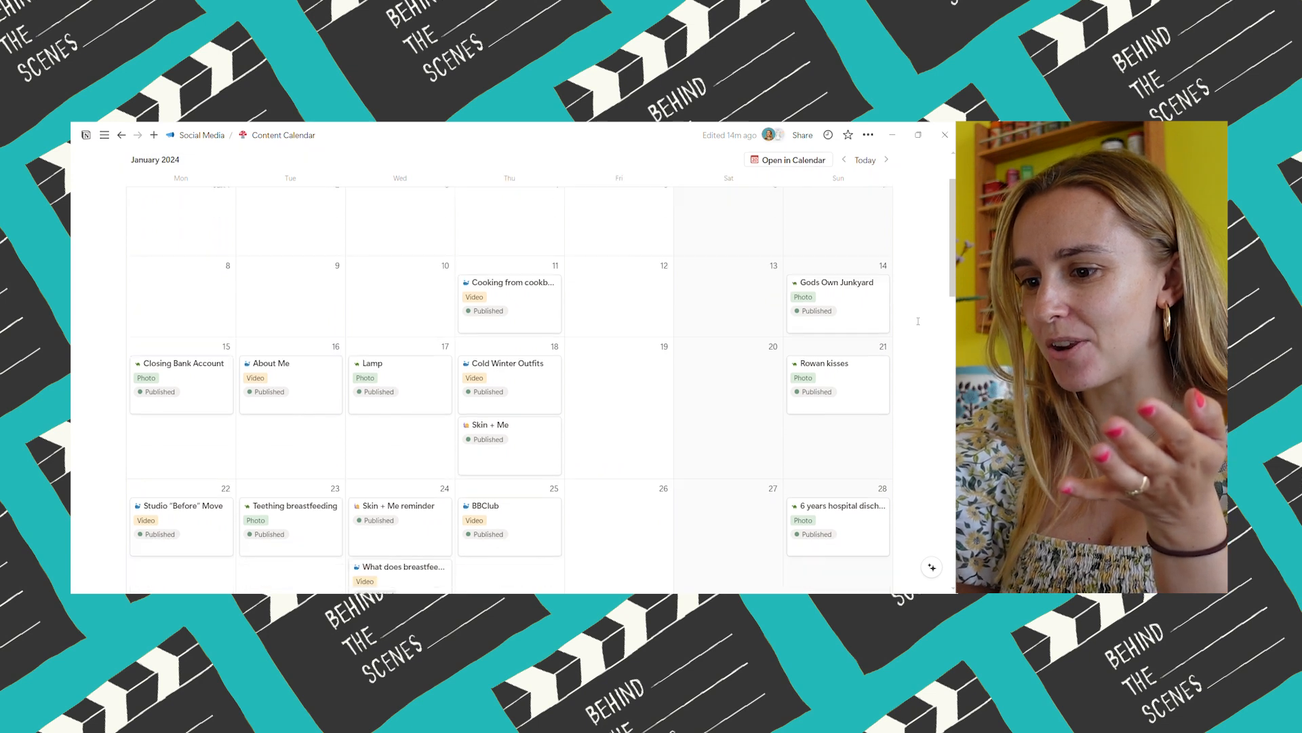
pyautogui.scroll(-6, 918, 321)
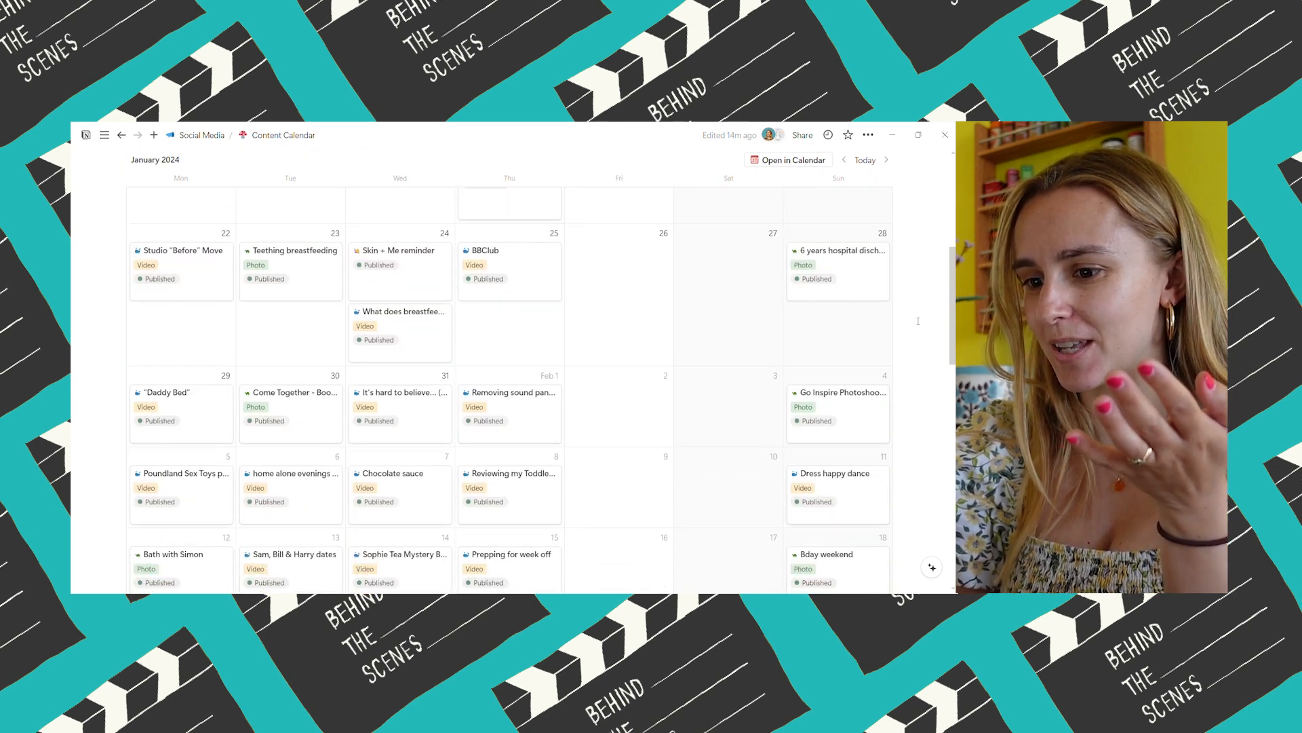
pyautogui.scroll(-7, 918, 321)
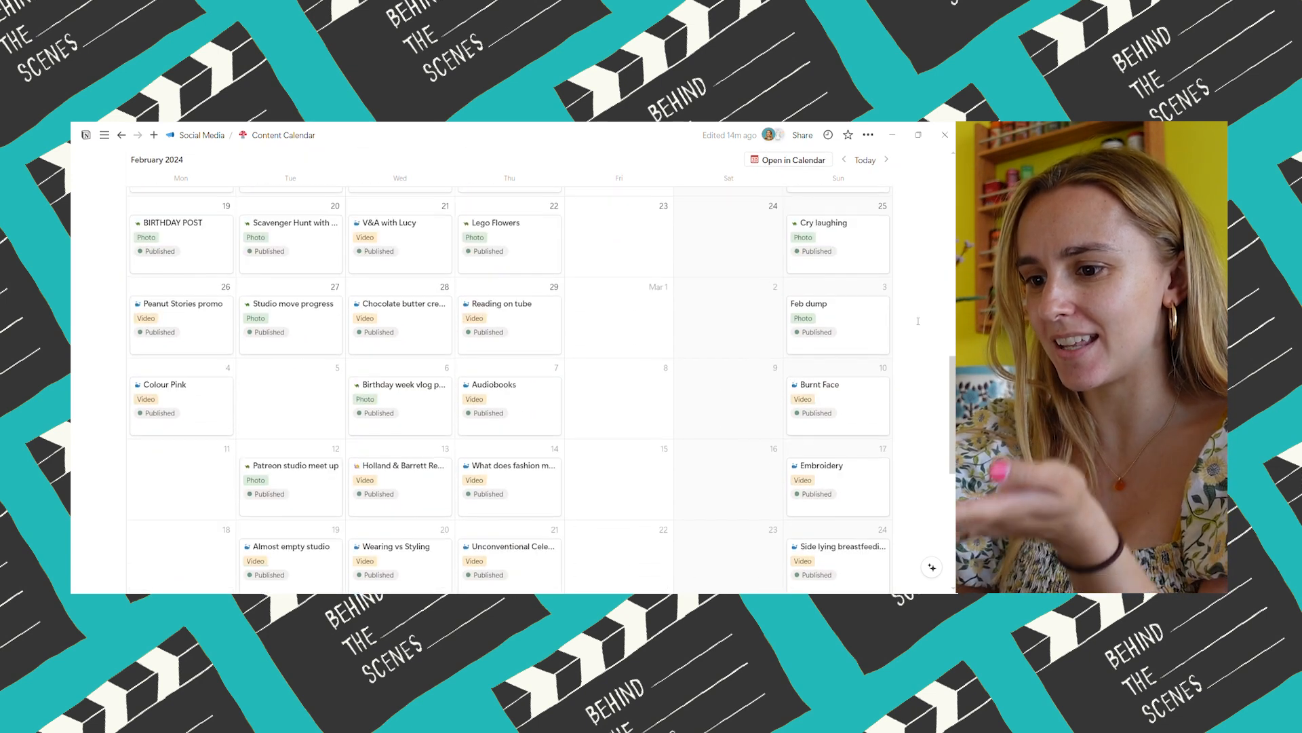
pyautogui.scroll(-2, 918, 321)
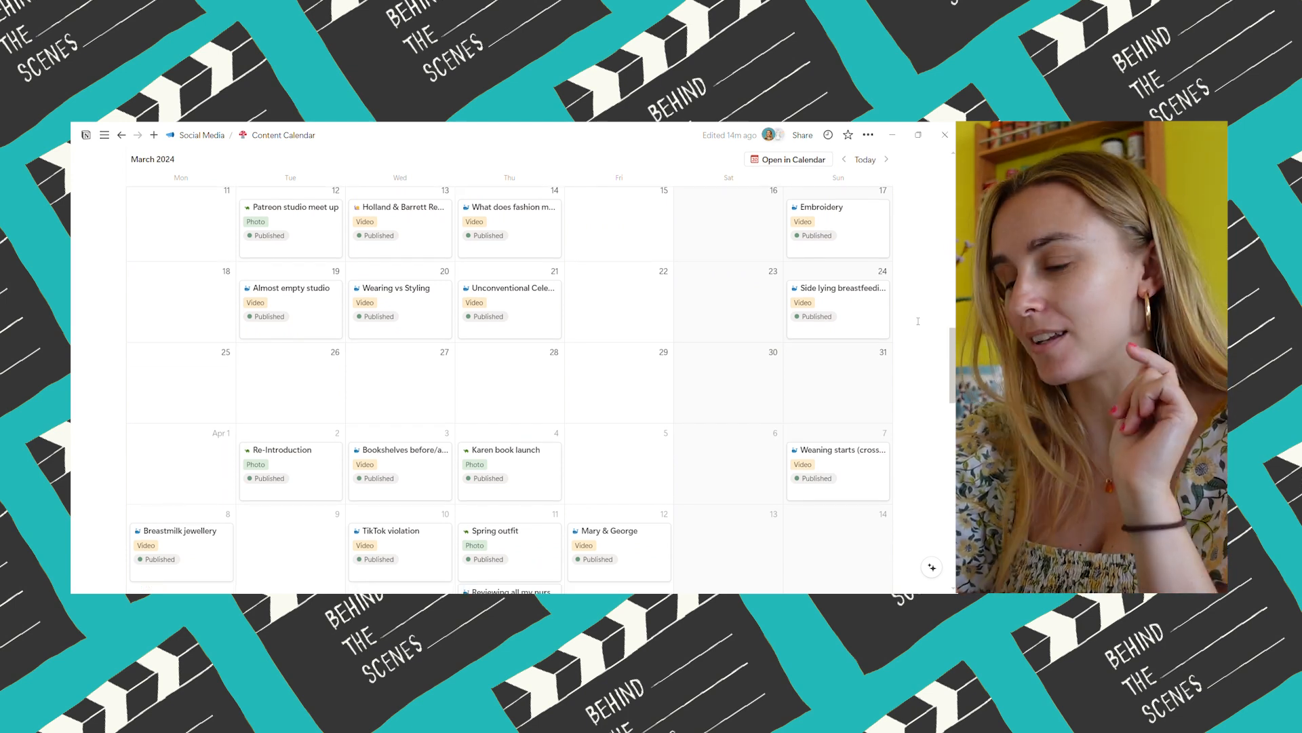
pyautogui.scroll(-12, 918, 321)
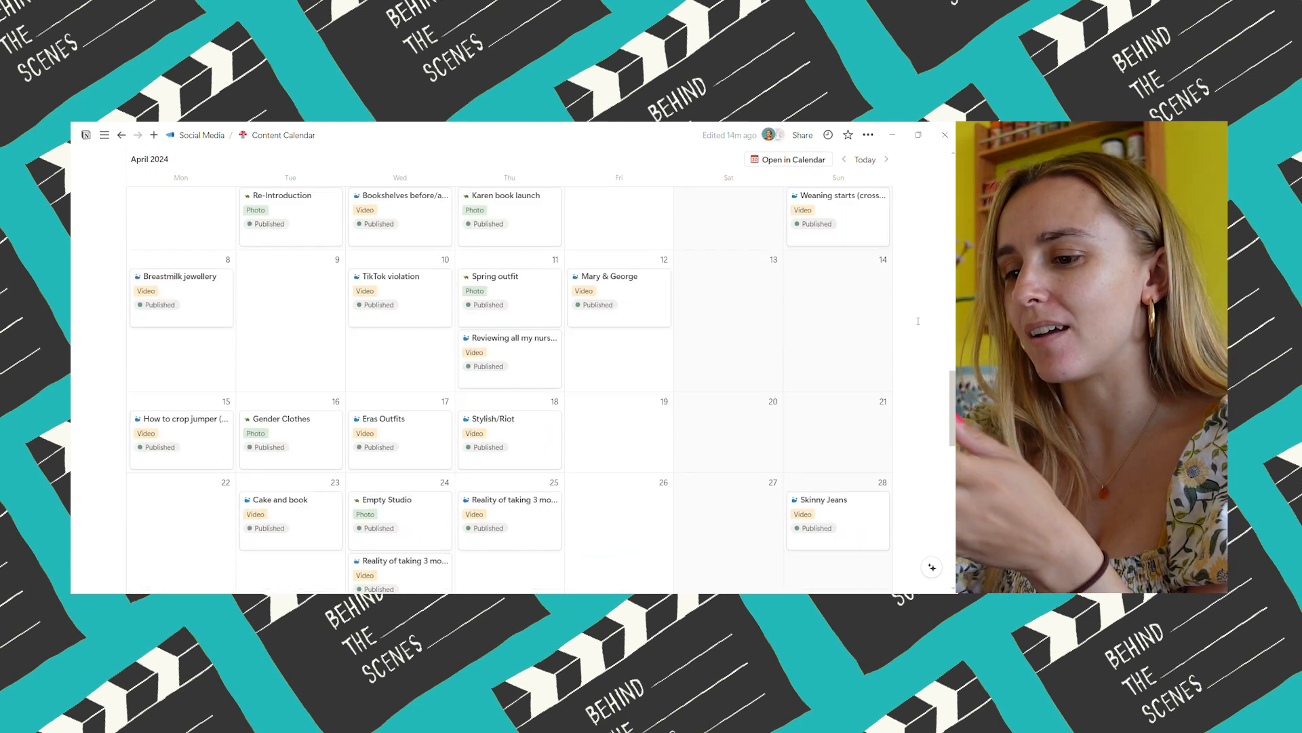
pyautogui.scroll(-4, 918, 321)
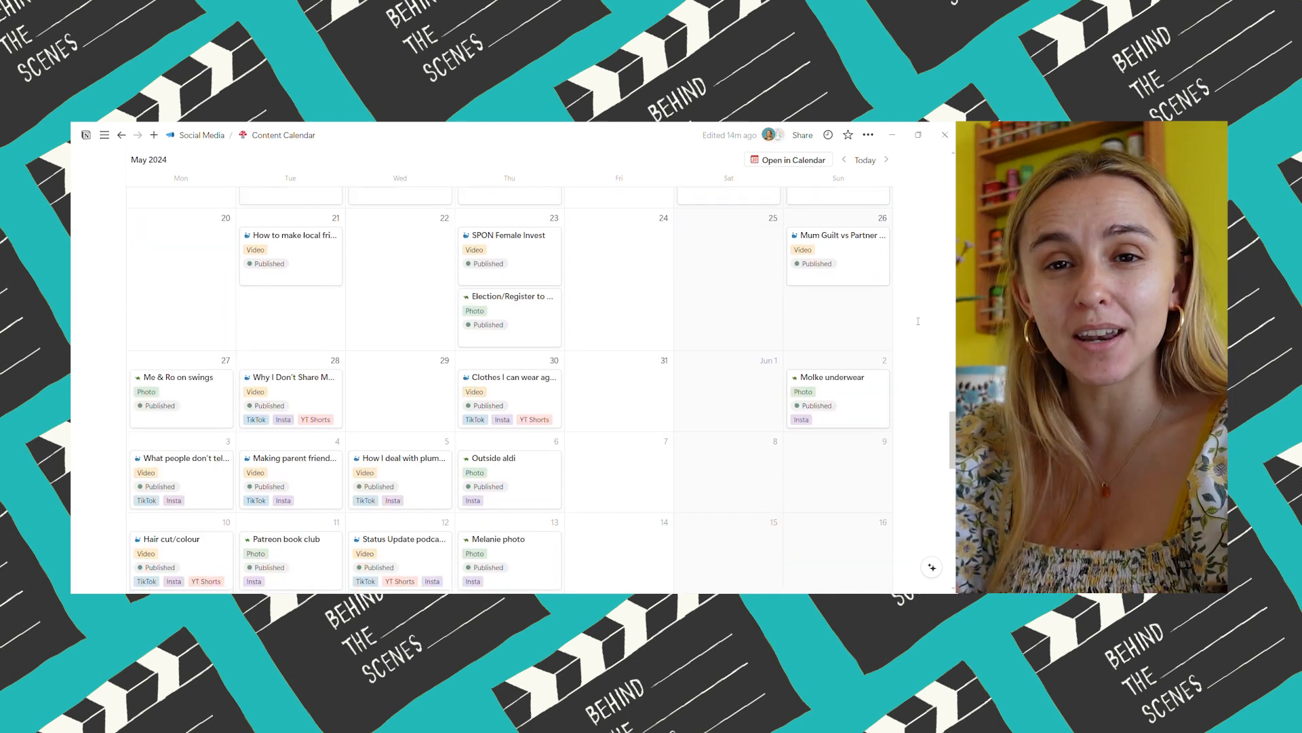
pyautogui.scroll(-2, 918, 321)
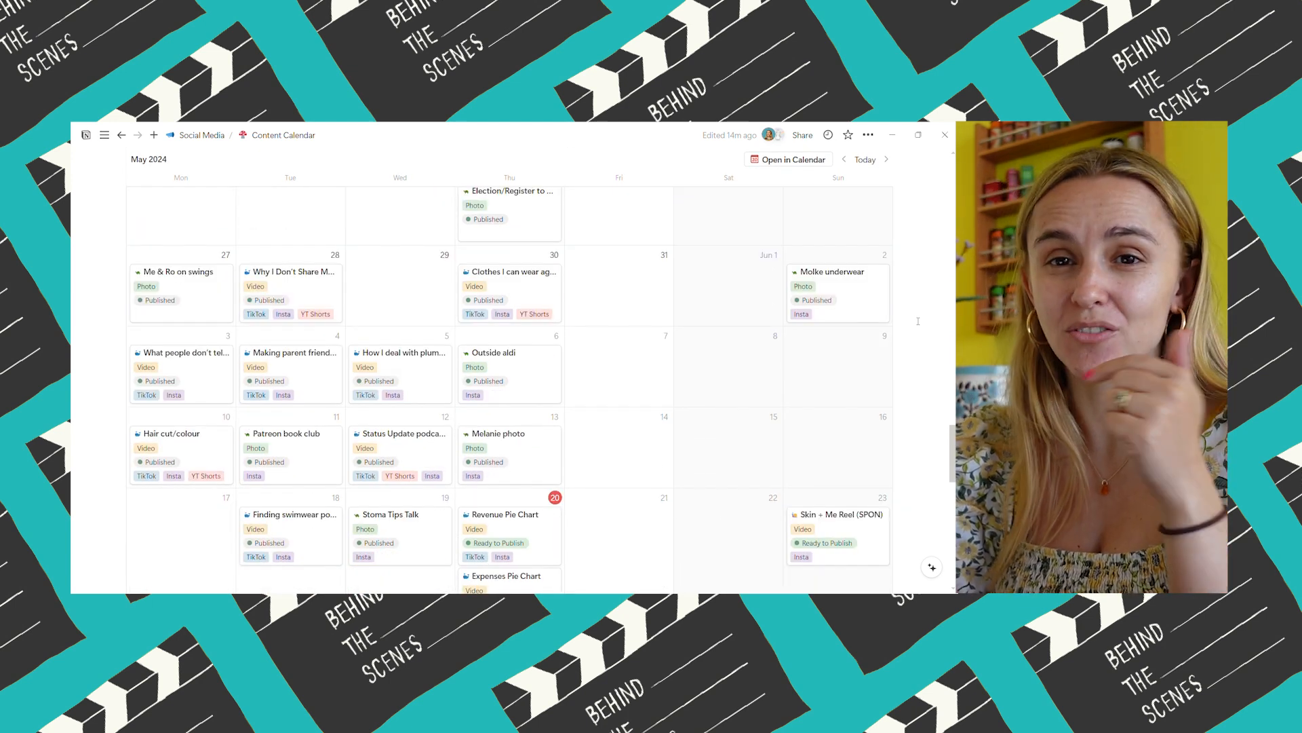